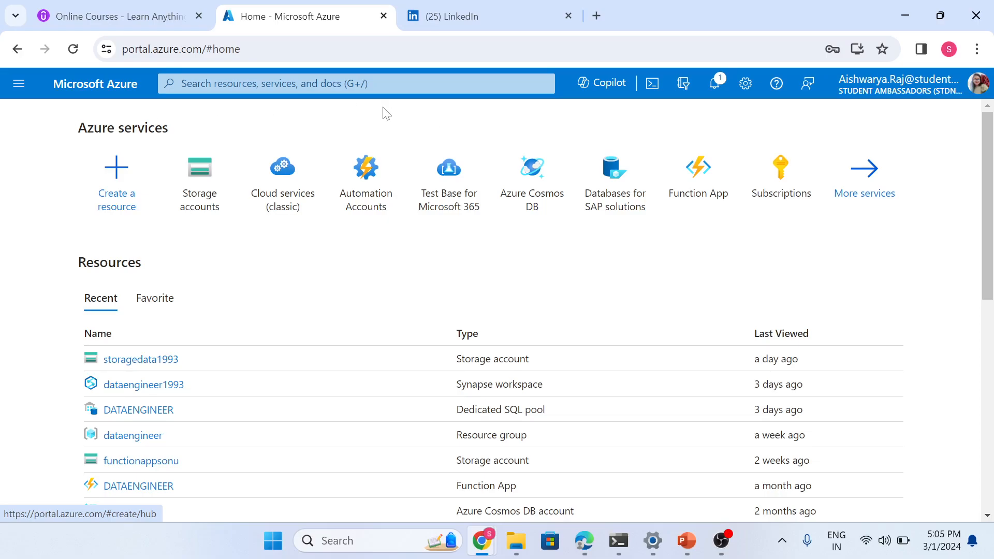
Open the Storage accounts service and start creating a new storage account.
mouse_move(226, 207)
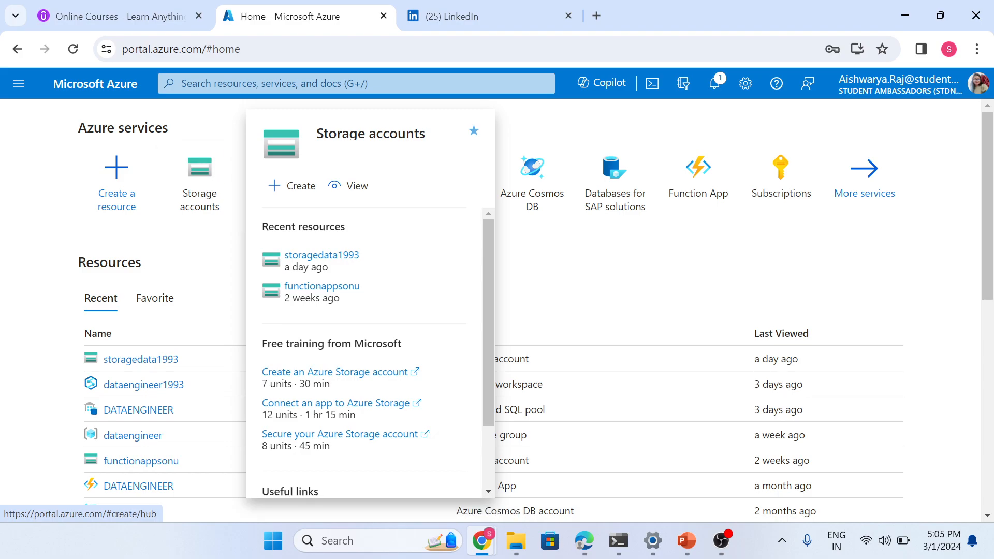
click(248, 83)
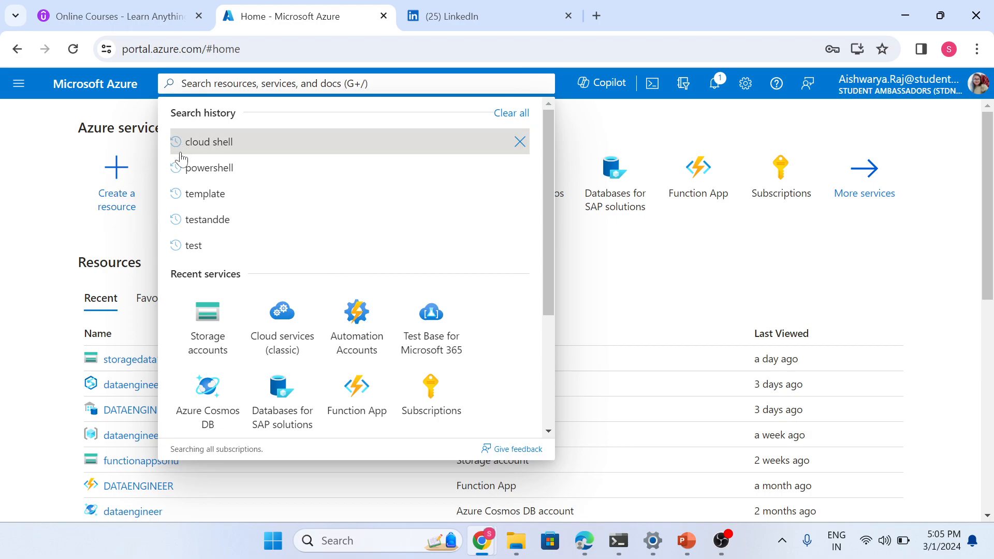
click(52, 232)
click(207, 198)
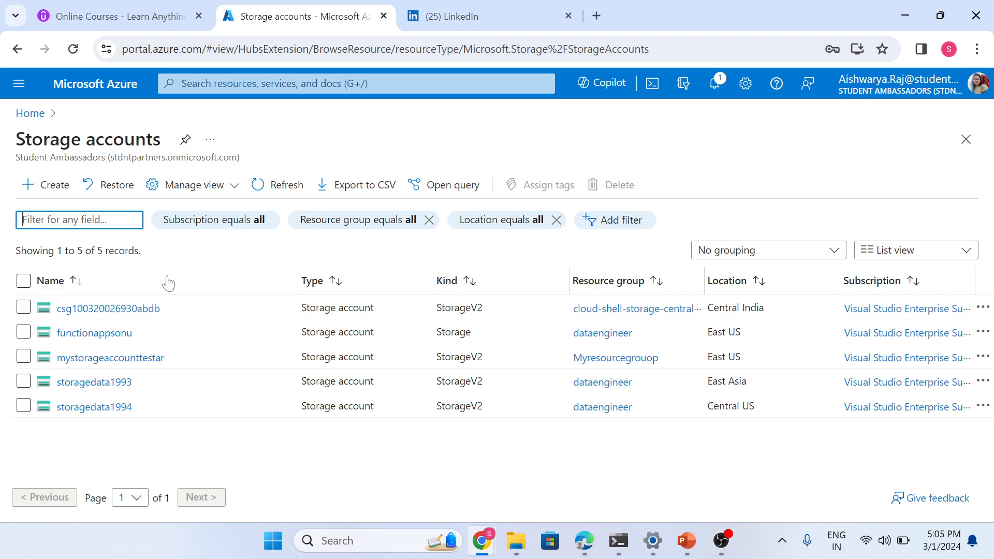
click(55, 195)
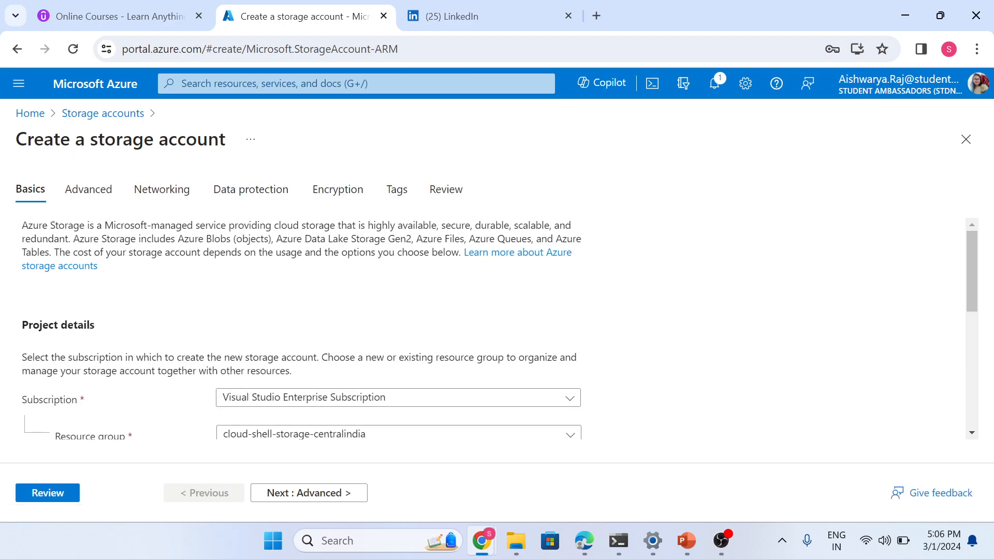
Choose Visual Studio Enterprise Subscription as the subscription and dataengineer as the resource group.
scroll(493, 329, down, 6)
scroll(494, 328, up, 6)
scroll(493, 329, down, 1)
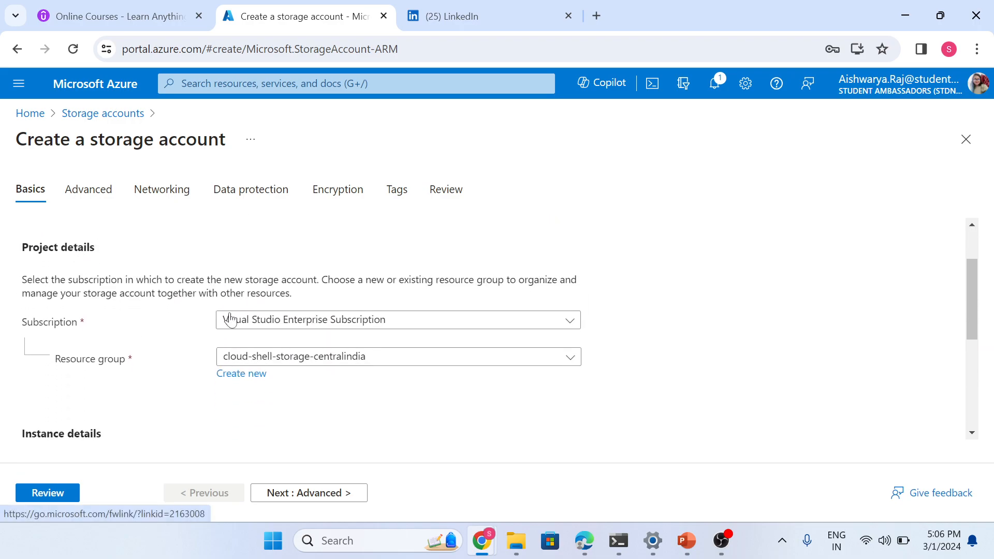
click(364, 320)
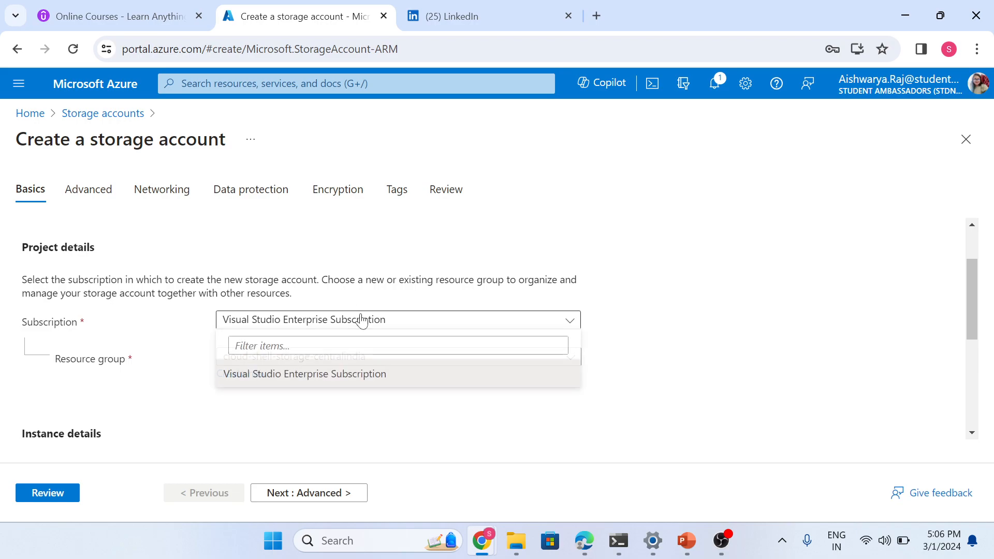
click(342, 376)
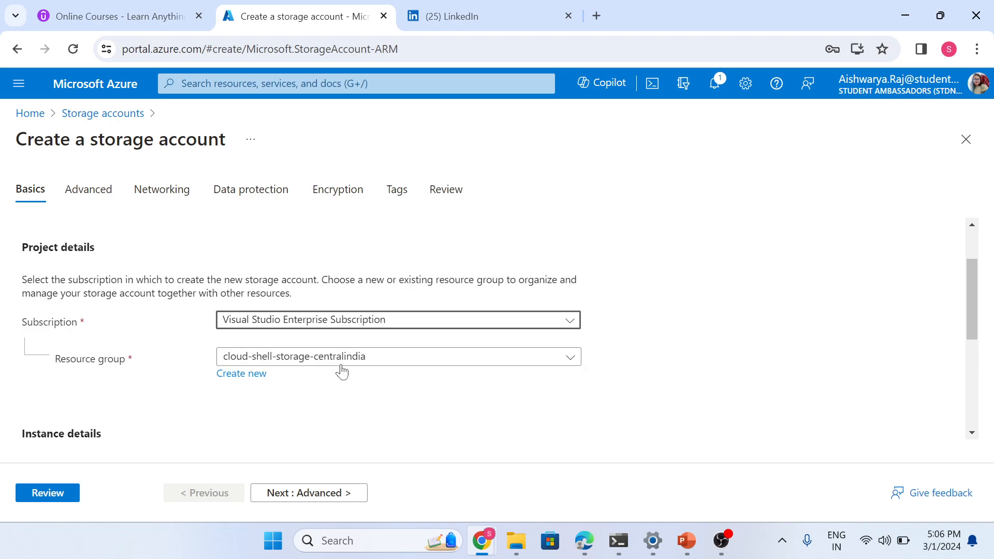
click(377, 361)
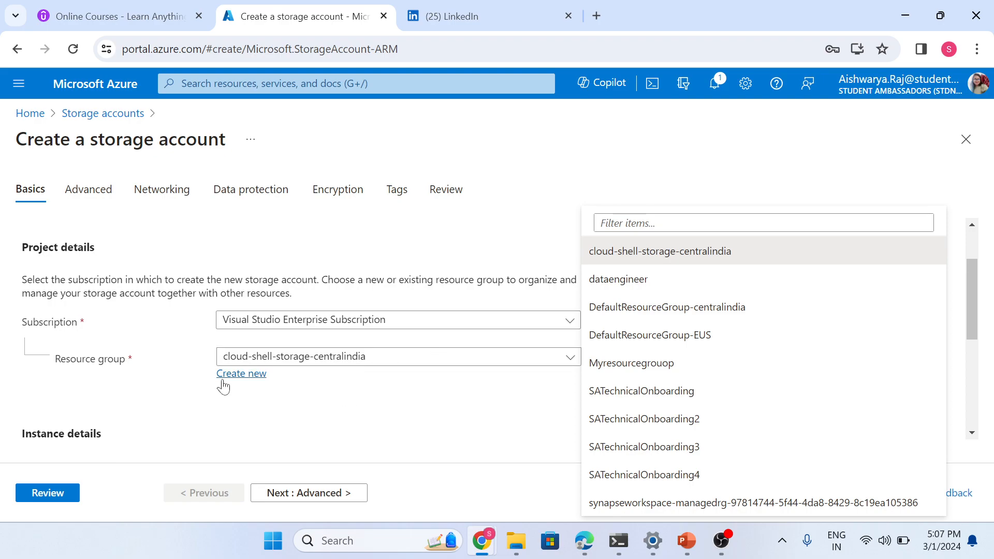
click(636, 280)
Check the naming rules and enter dataengineer1234 as the storage account name.
scroll(677, 337, down, 3)
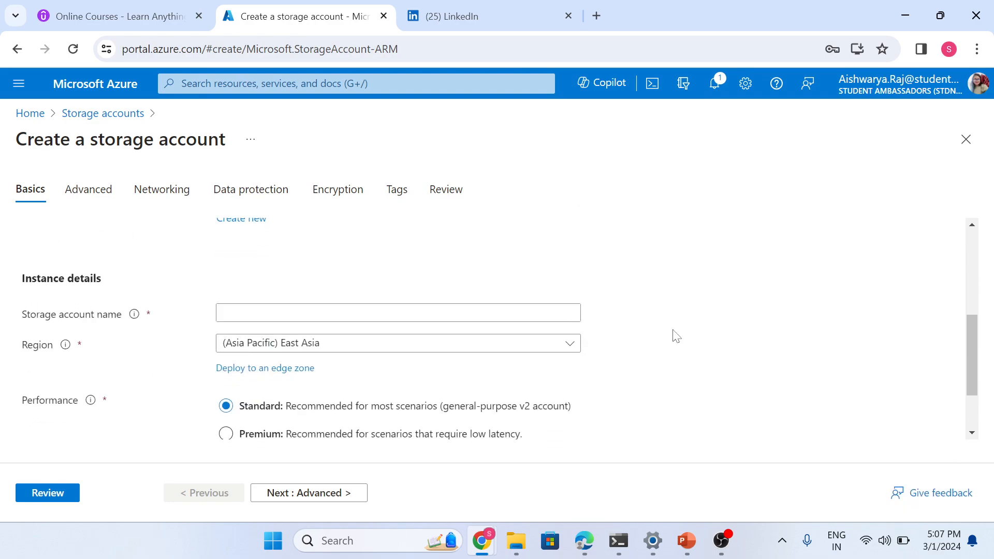
click(223, 313)
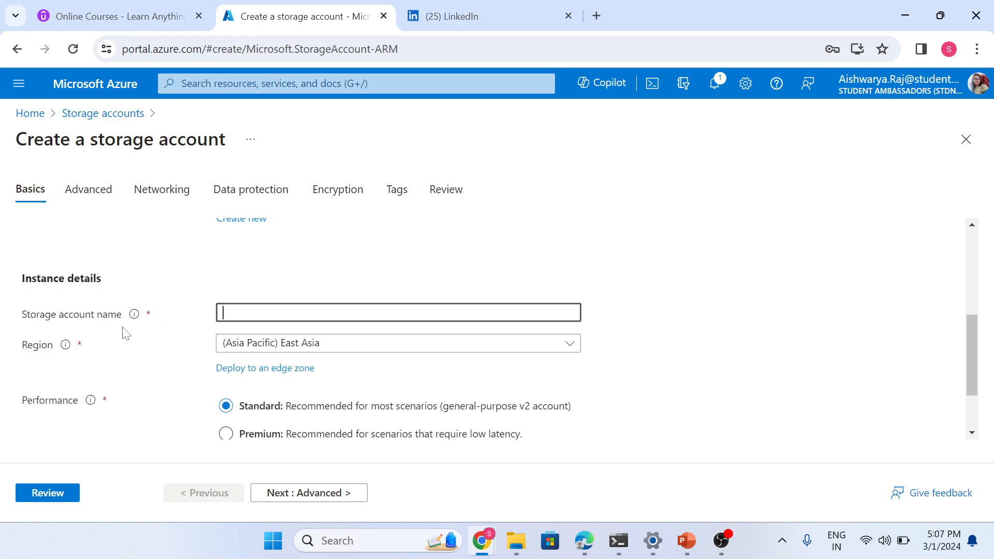
mouse_move(136, 317)
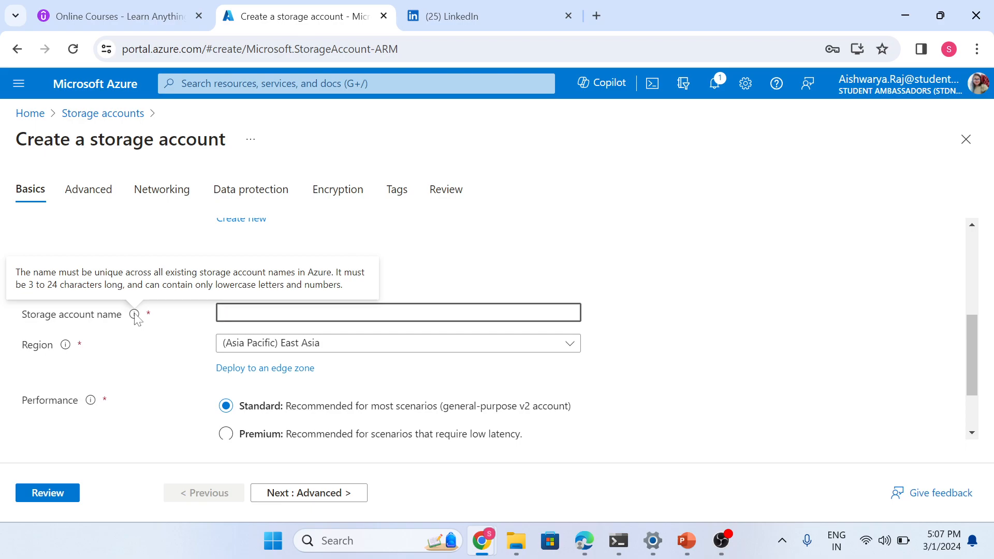
text(data)
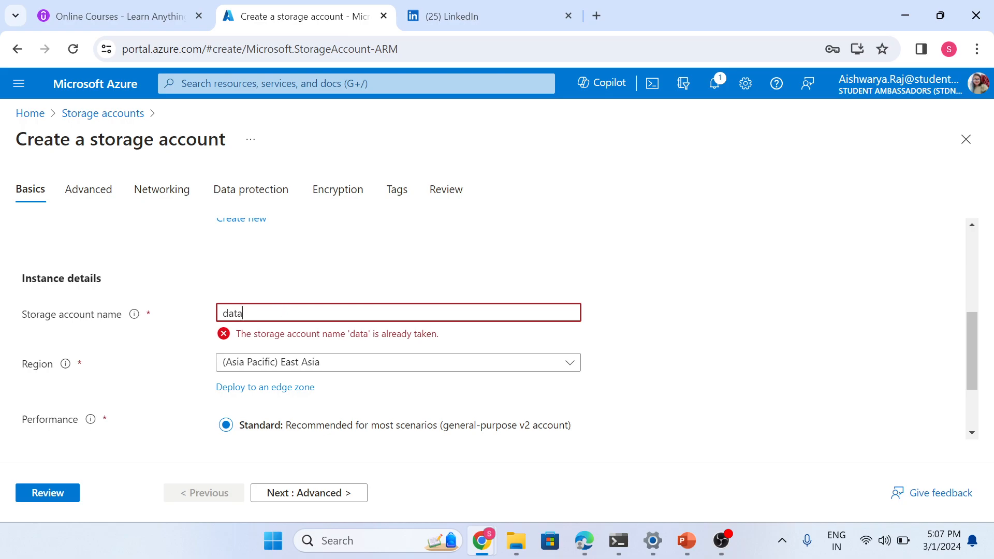
text(123)
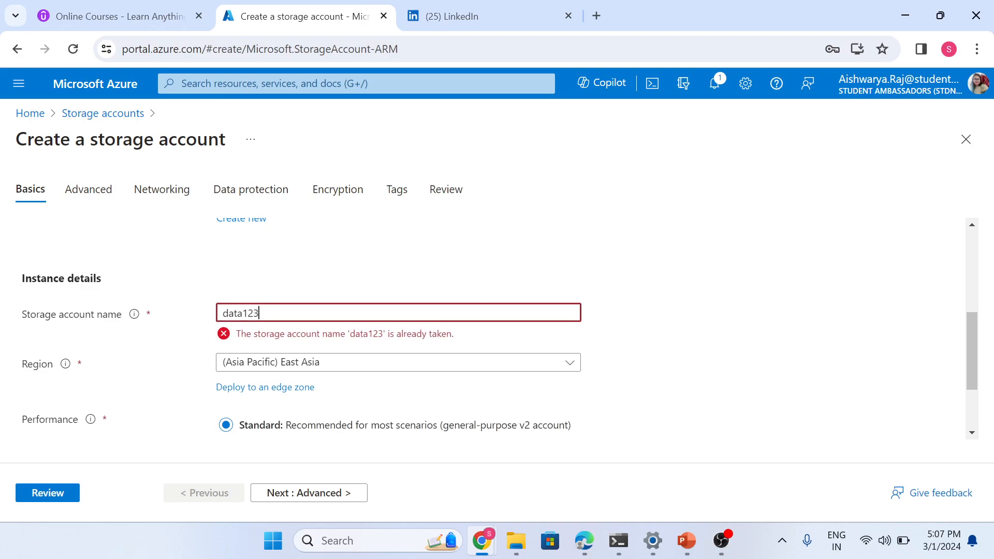
text(4)
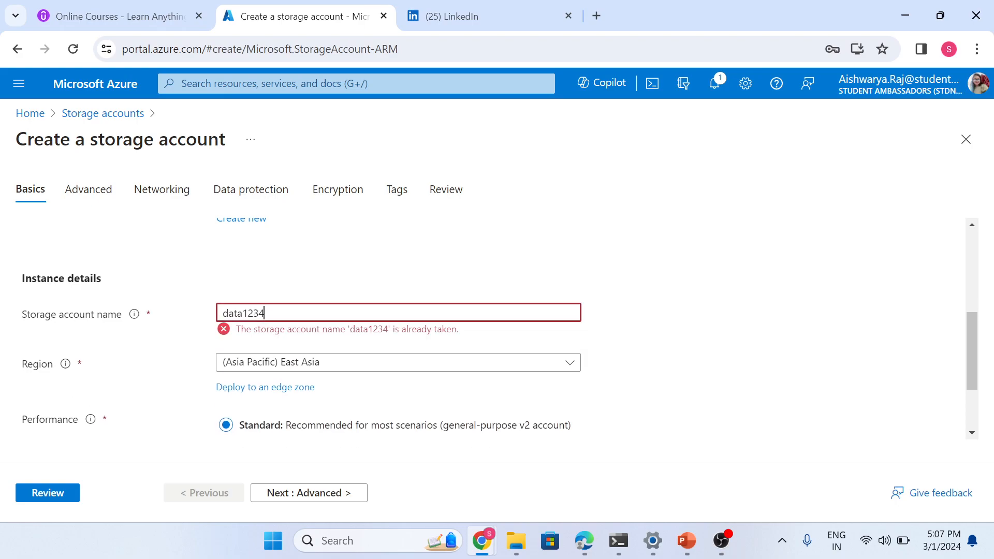
click(254, 314)
key(Left)
key(Left)
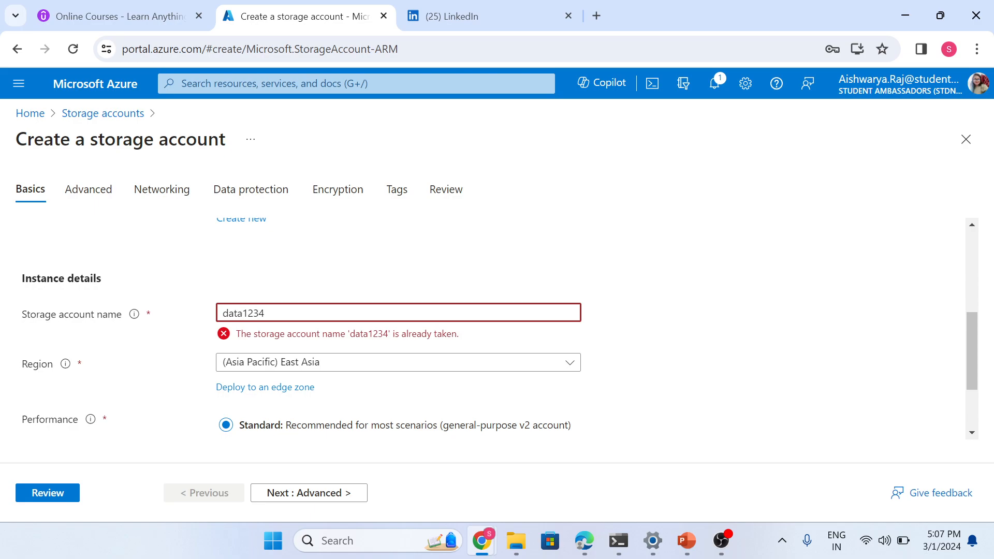
text(engine)
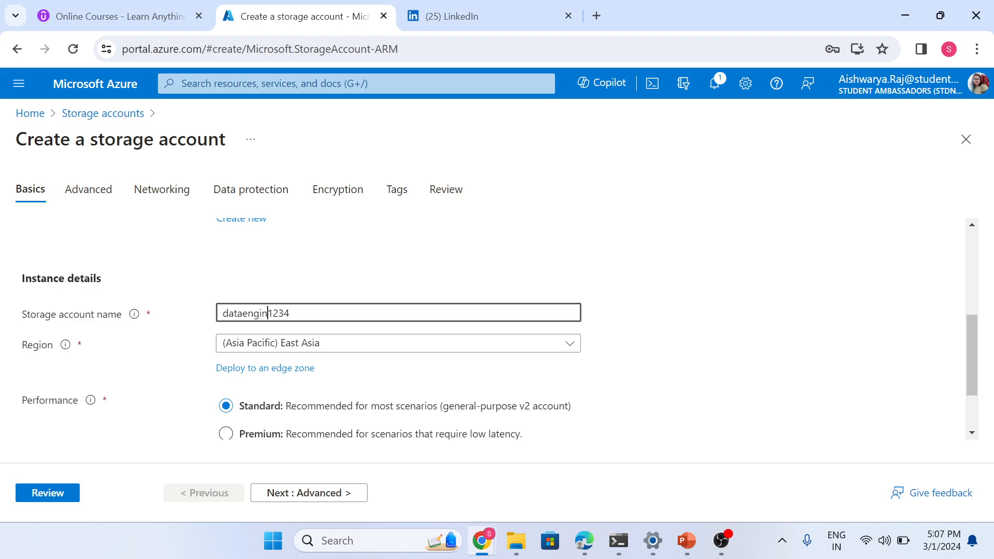
text(er)
click(369, 245)
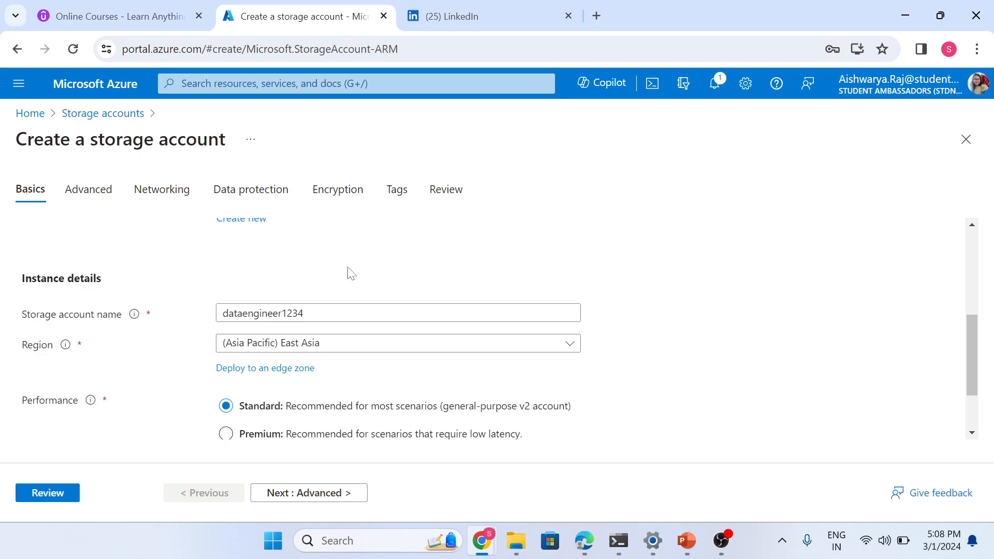
Set the storage account's region to (Asia Pacific) Central India.
scroll(351, 273, down, 2)
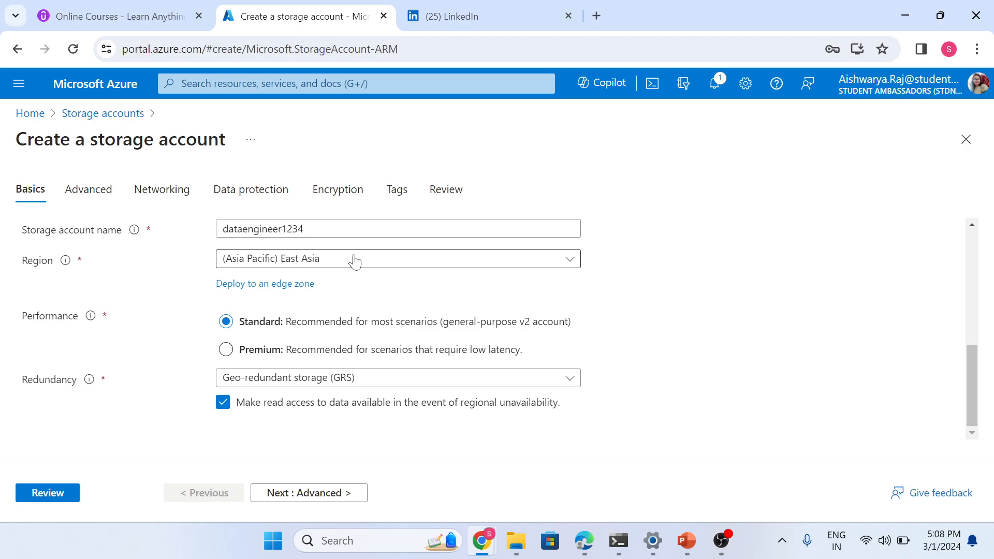
click(354, 262)
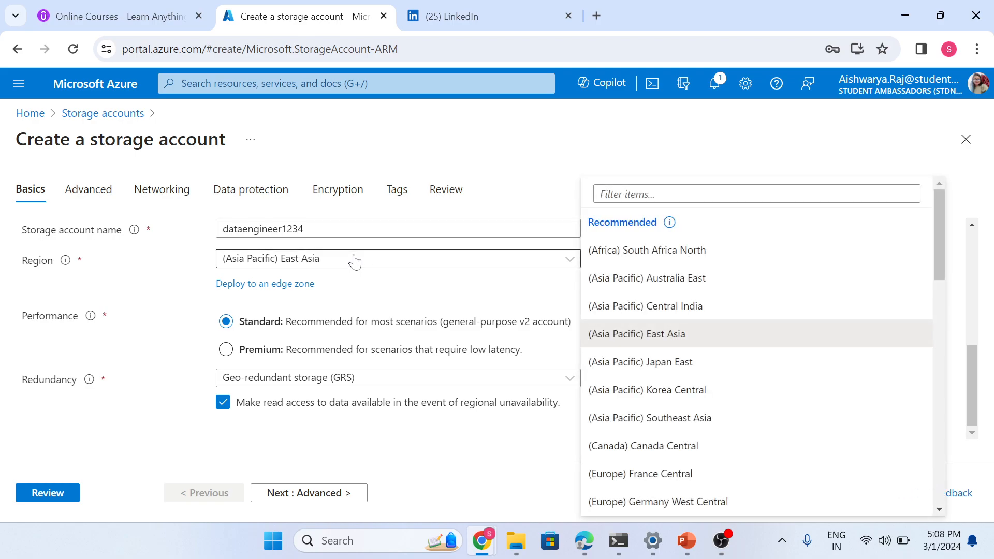
scroll(658, 326, down, 1)
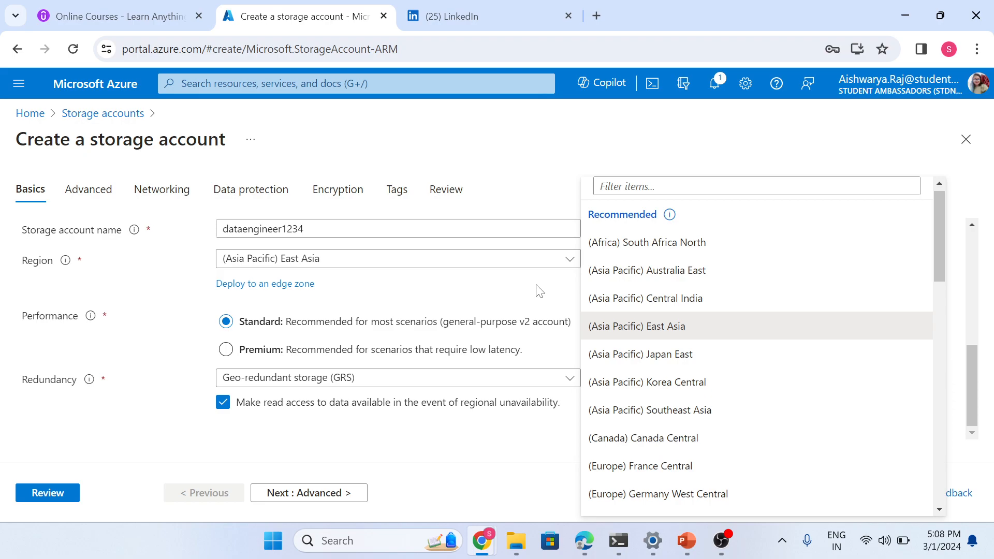
click(673, 307)
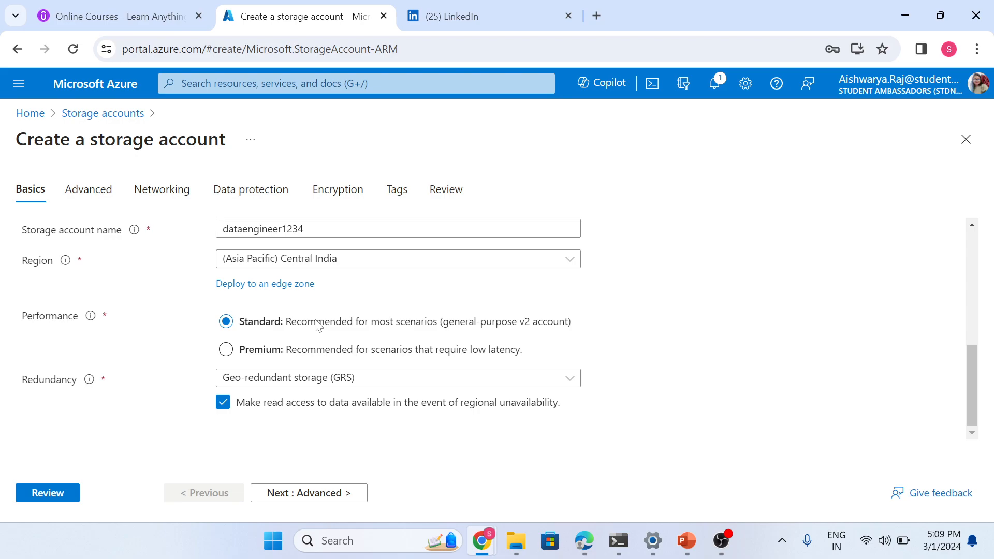
Try Premium performance to inspect its account types, and switch back to Standard performance.
click(261, 356)
scroll(259, 357, down, 1)
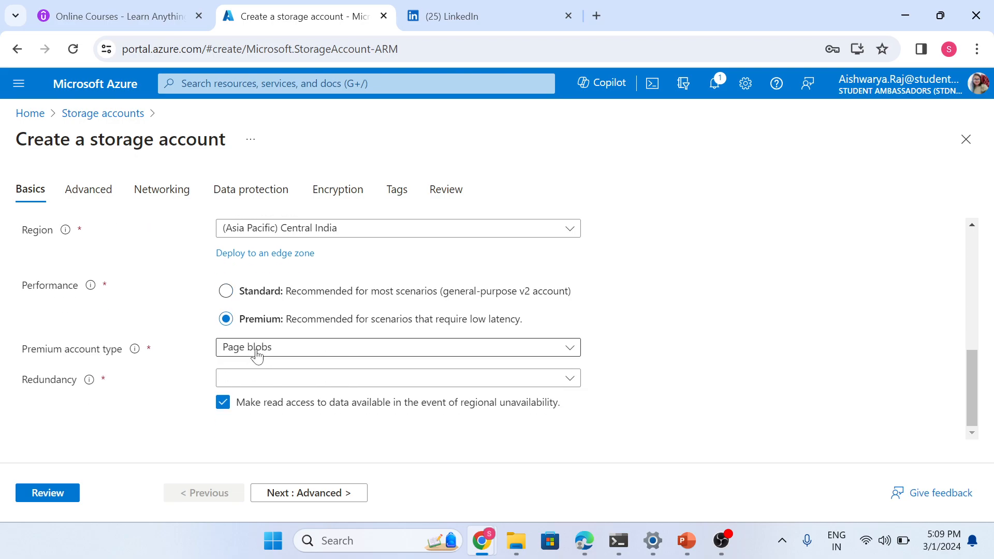
click(258, 353)
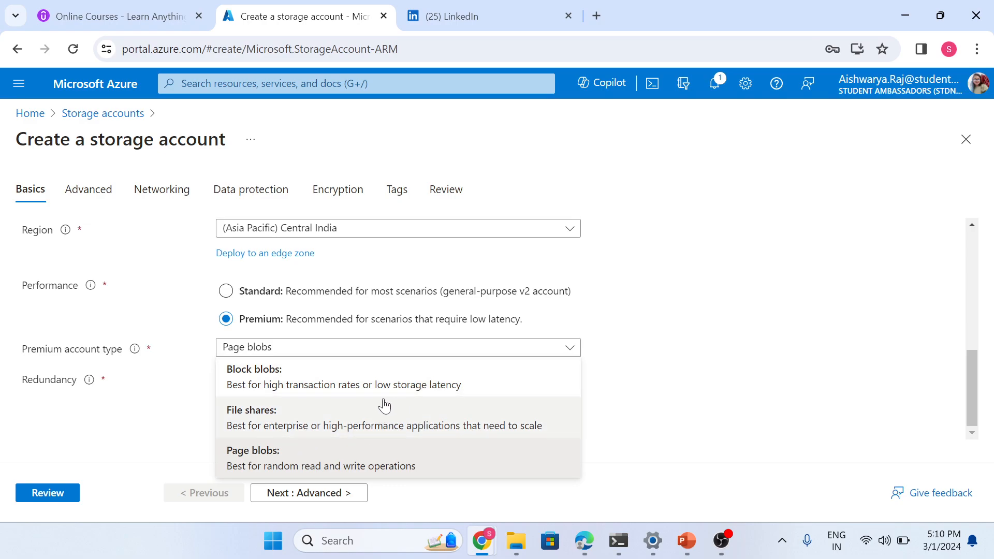
click(626, 327)
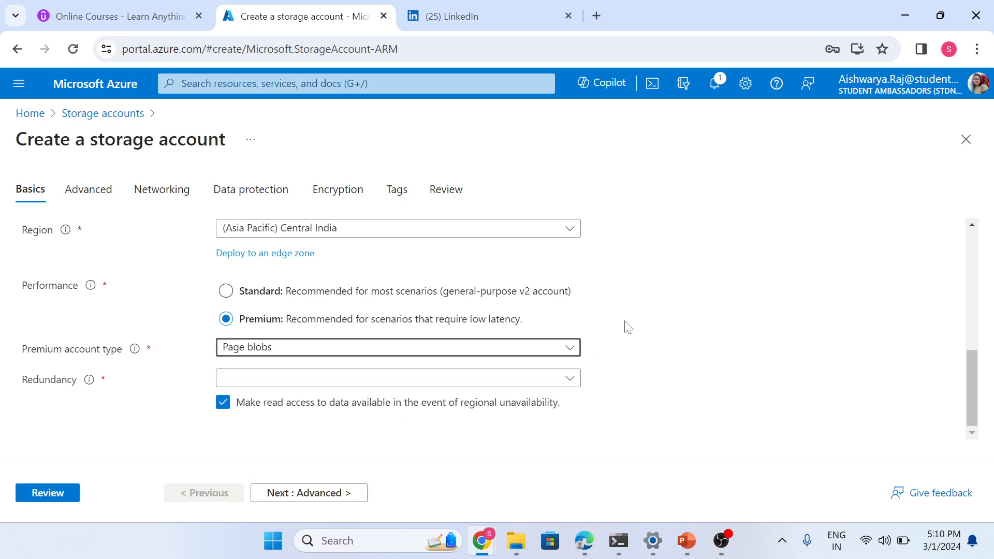
click(225, 292)
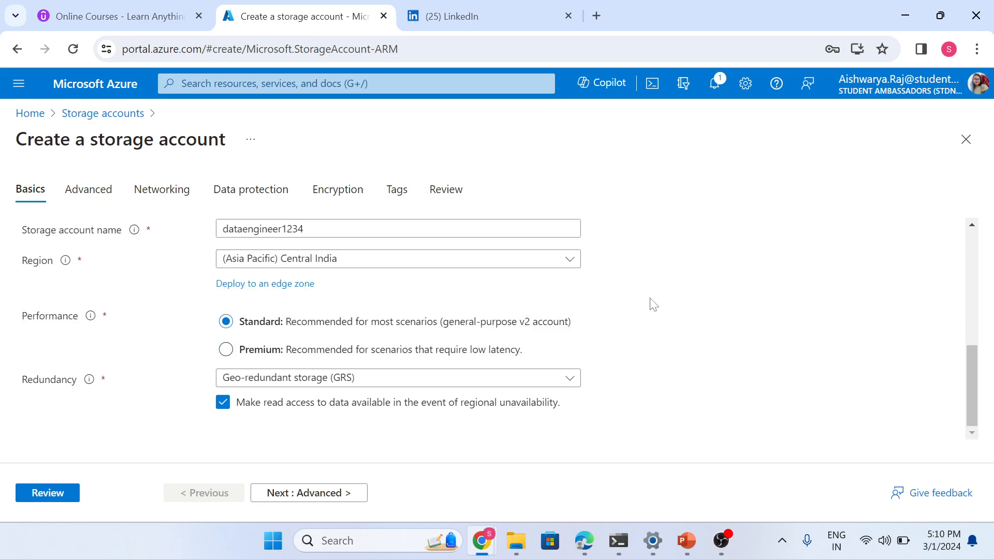
Examine the available redundancy options and look back over the Basics settings of the storage account.
click(475, 386)
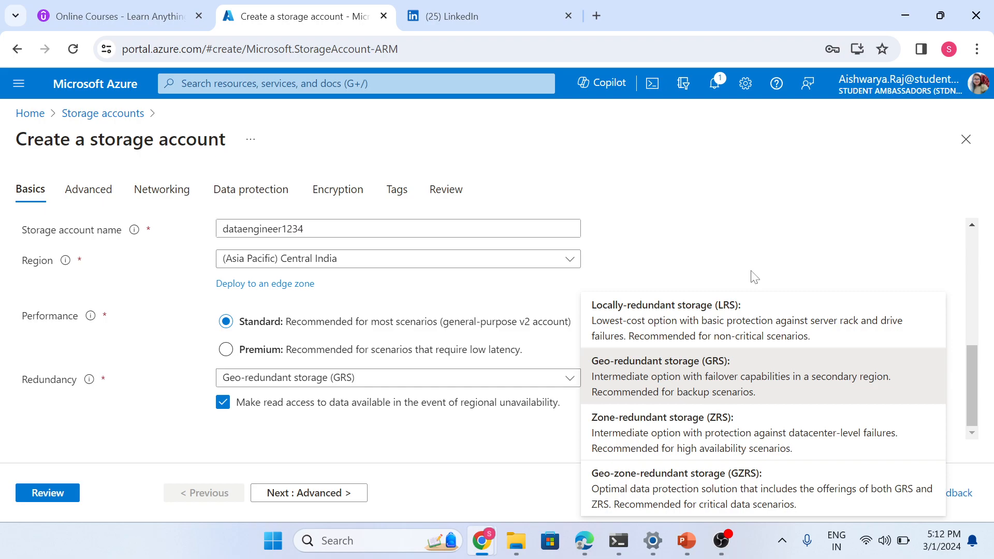
click(758, 244)
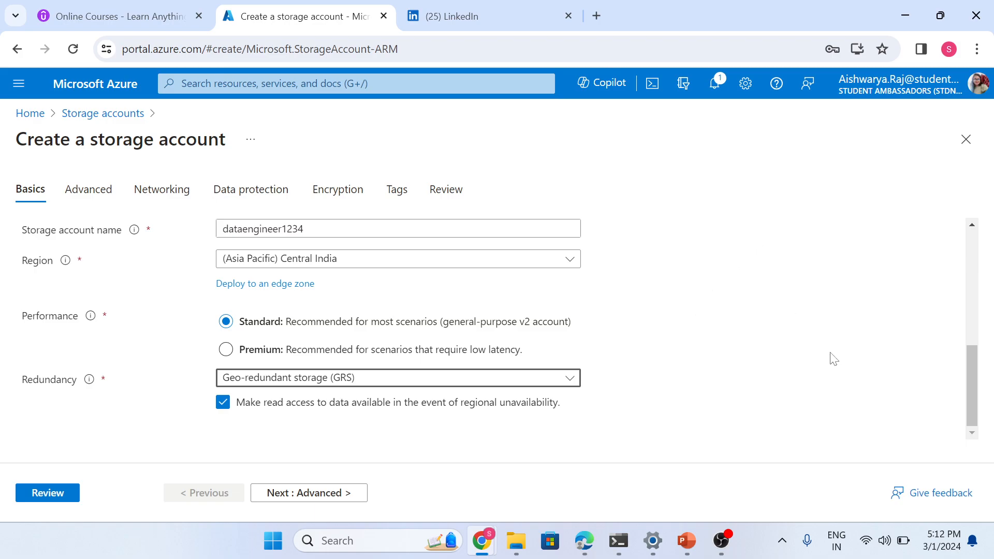
scroll(833, 358, up, 10)
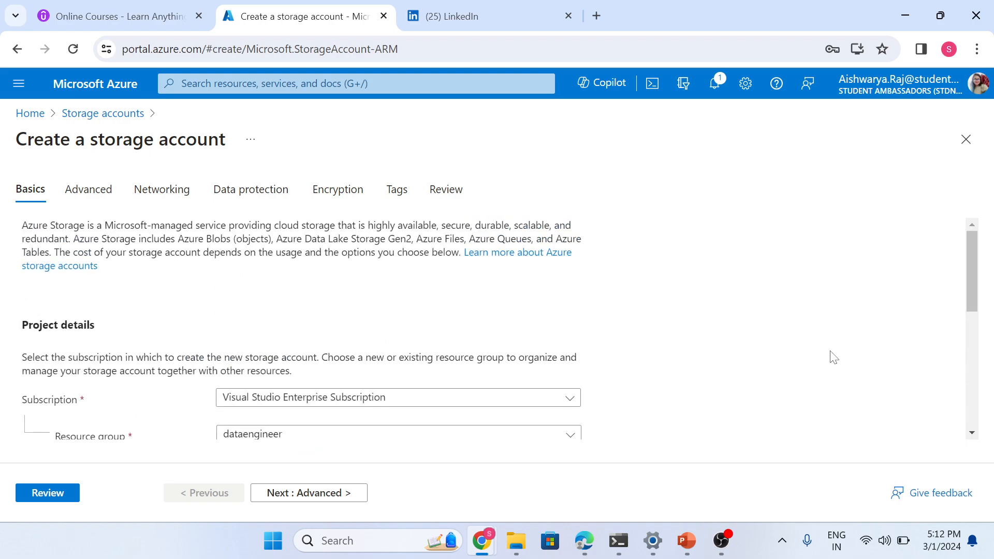
scroll(833, 356, down, 10)
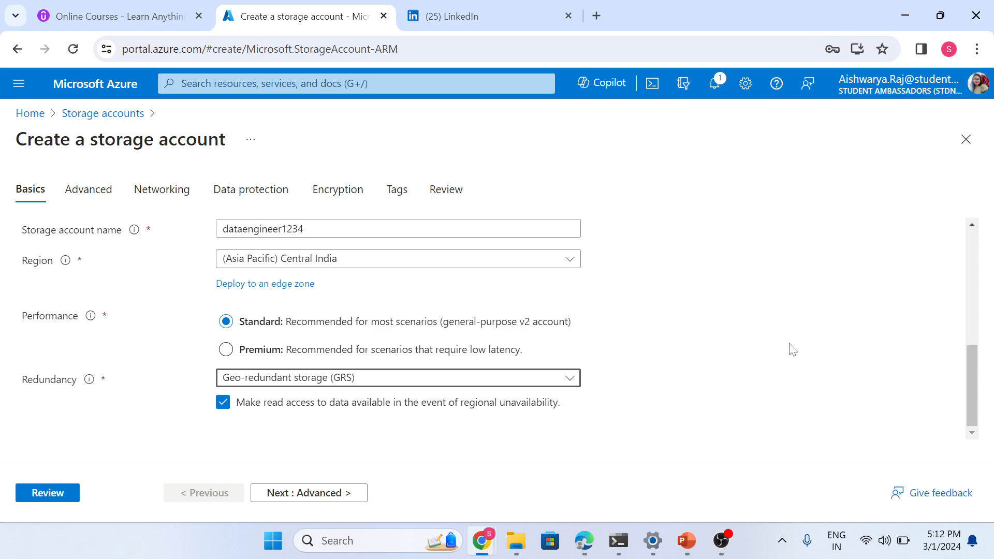
Proceed to the Advanced settings of the storage account and look through the security options.
click(320, 490)
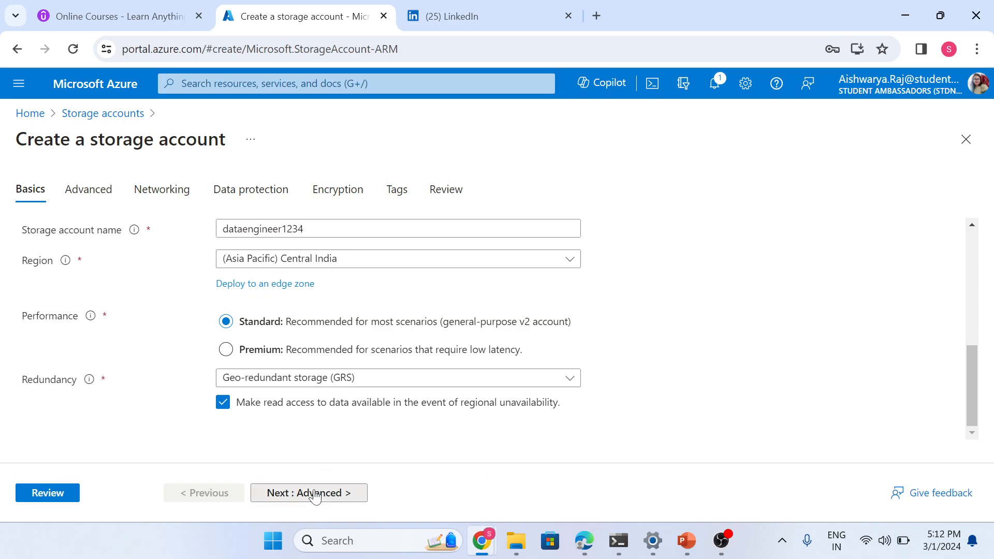
scroll(92, 326, down, 2)
scroll(93, 326, up, 2)
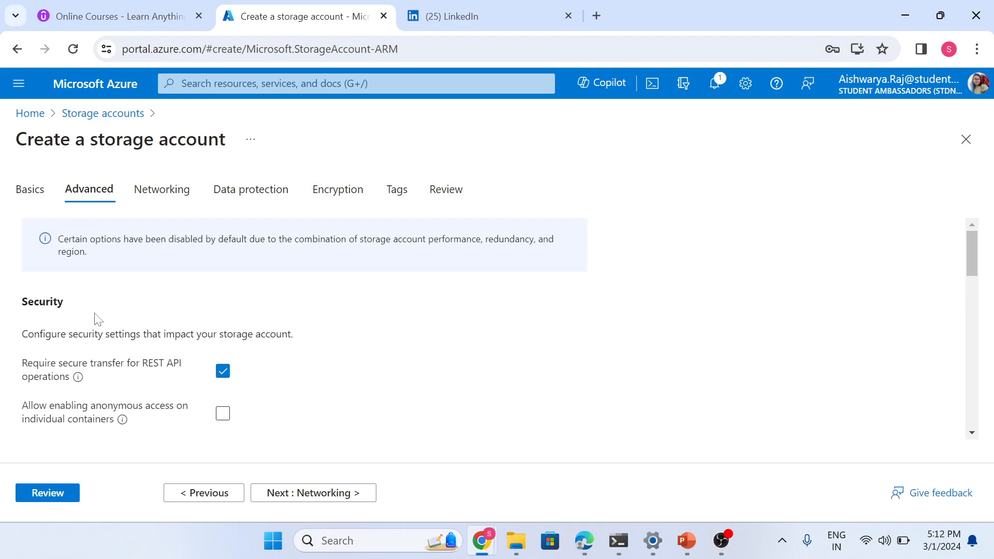
scroll(96, 321, down, 3)
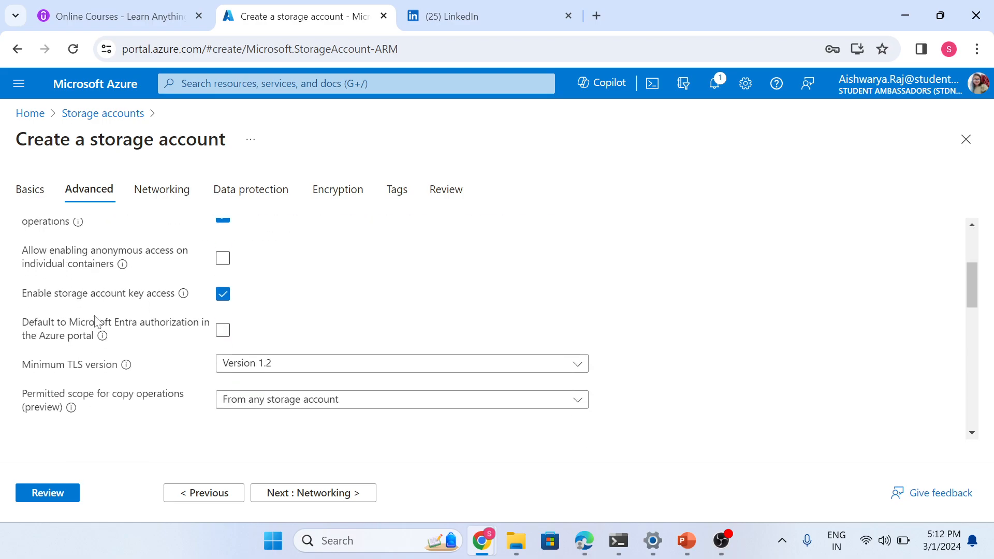
scroll(96, 321, up, 3)
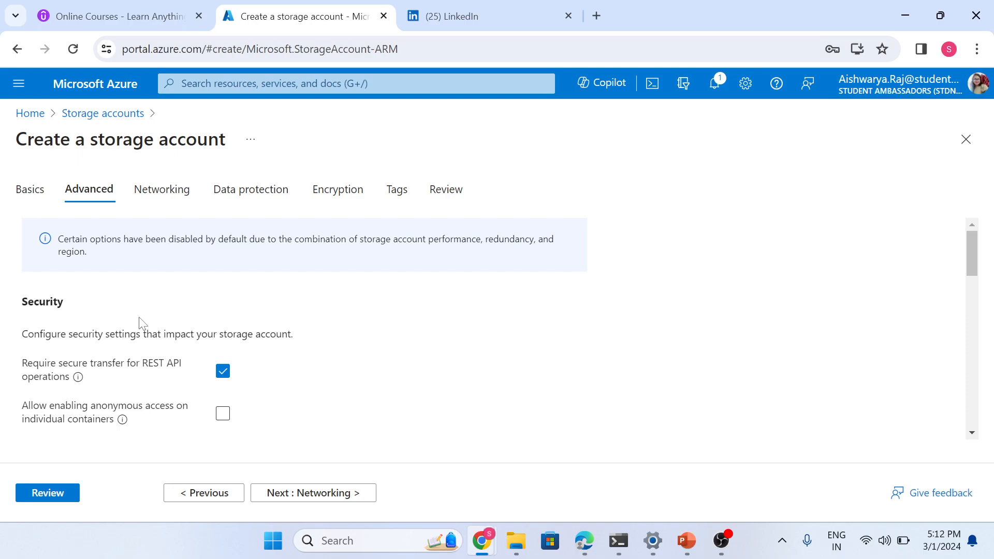